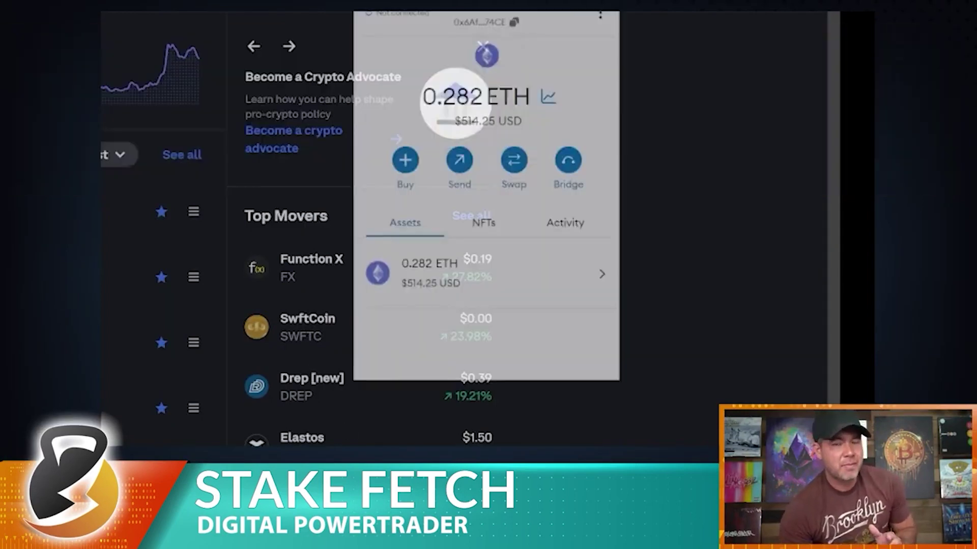
Fill in the Fetch.ai send form with the copied MetaMask wallet address and an amount of $500, and check the MetaMask token list
{"action": "left_click", "coordinate": [503, 25]}
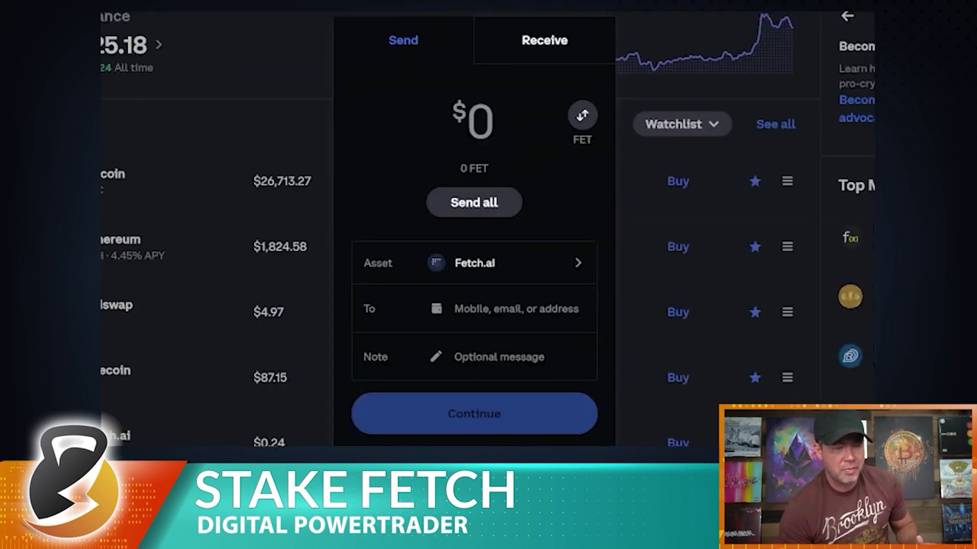
{"action": "right_click", "coordinate": [480, 309]}
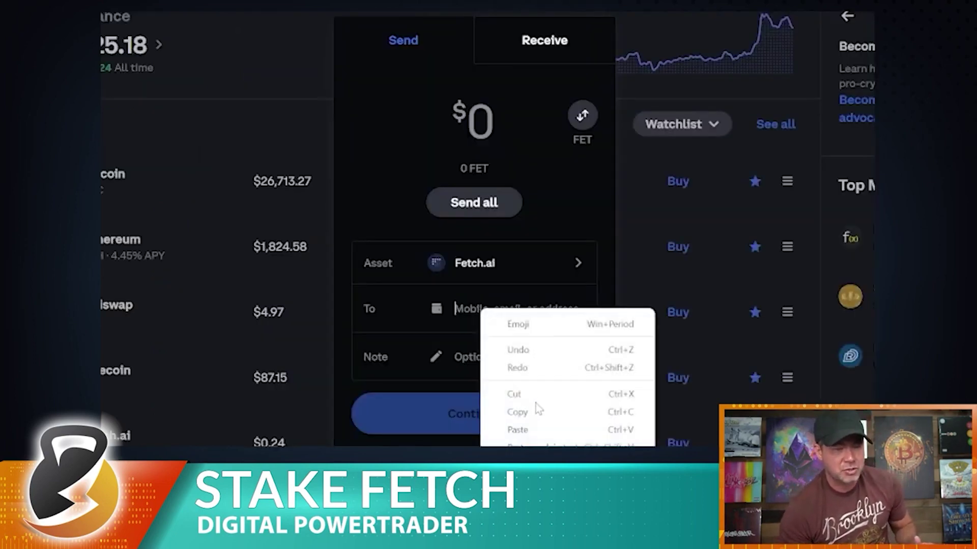
{"action": "left_click", "coordinate": [518, 430]}
{"action": "left_click", "coordinate": [464, 135]}
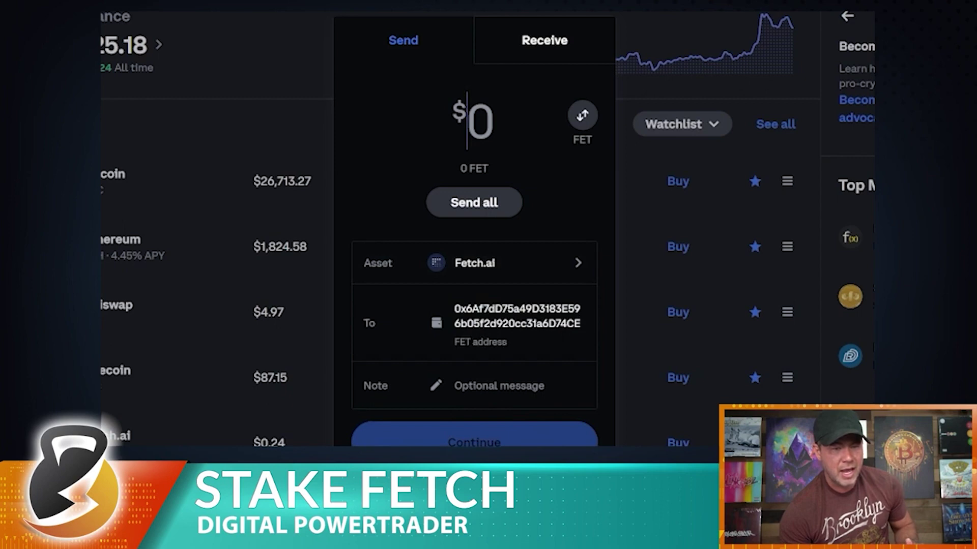
{"action": "type", "text": "500"}
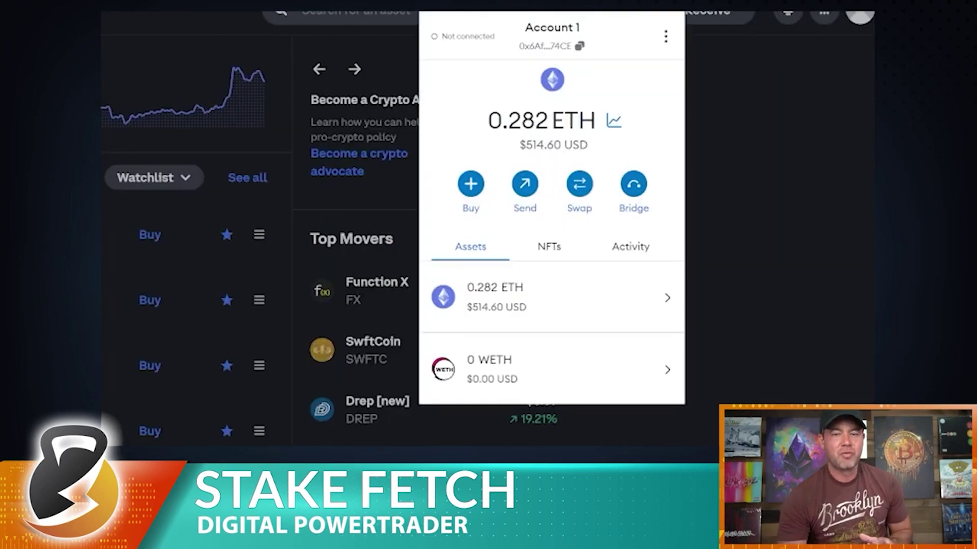
{"action": "scroll", "coordinate": [578, 124], "scroll_direction": "down", "scroll_amount": 6}
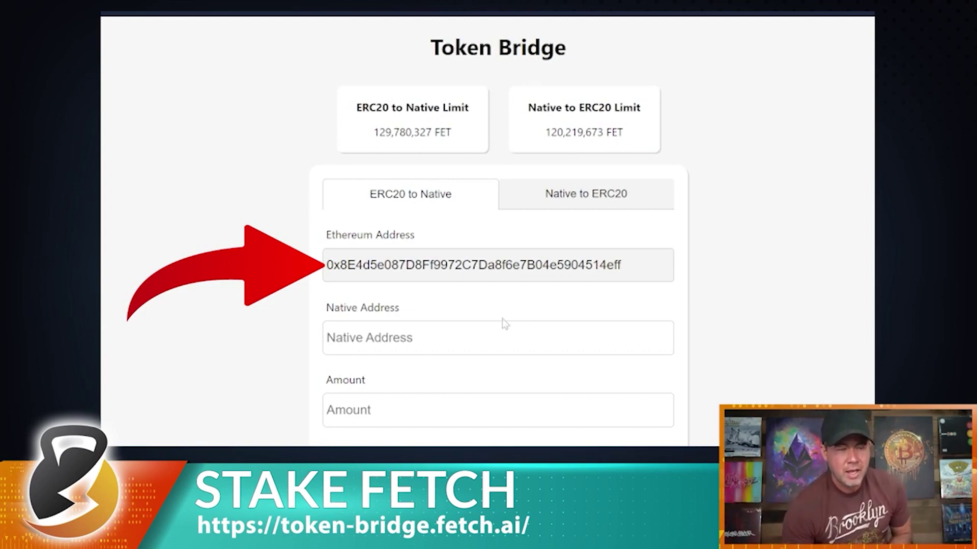
Copy the Fetch.ai address from the Cosmostation wallet and paste it as the Token Bridge's native address
{"action": "left_click", "coordinate": [437, 338]}
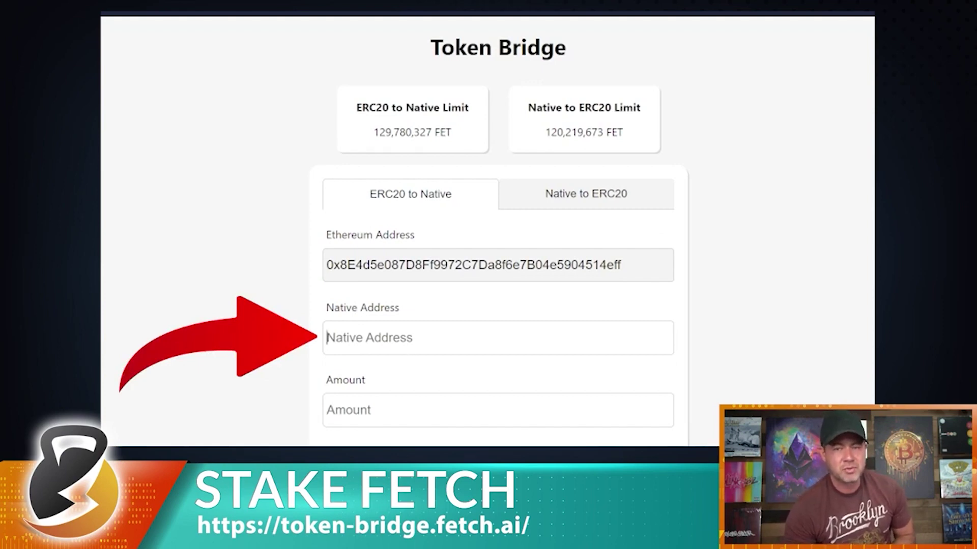
{"action": "left_click", "coordinate": [750, 32]}
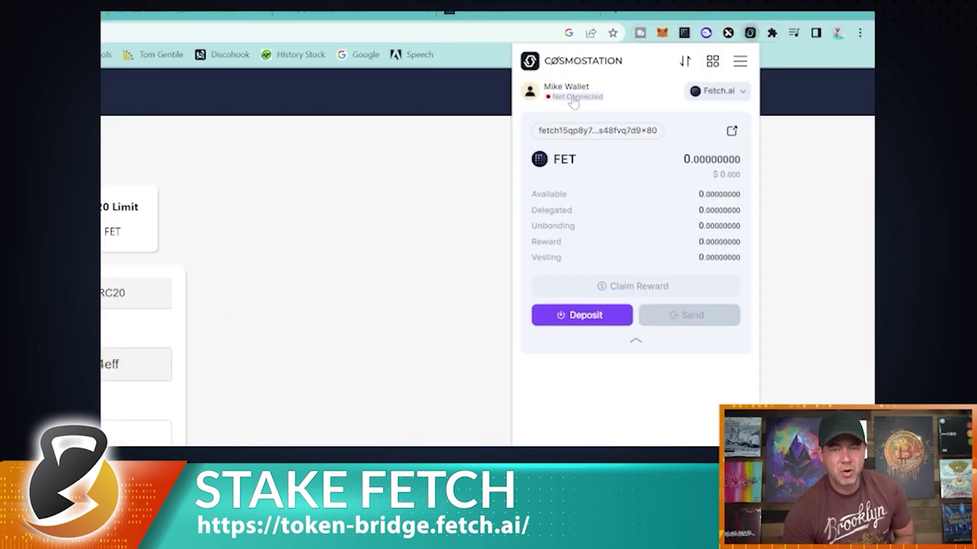
{"action": "left_click", "coordinate": [604, 140]}
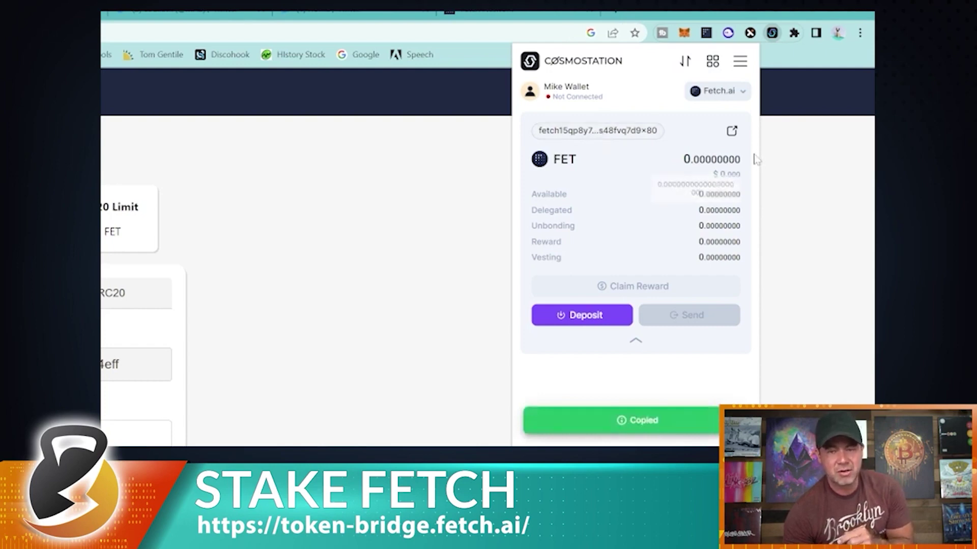
{"action": "left_click", "coordinate": [599, 136]}
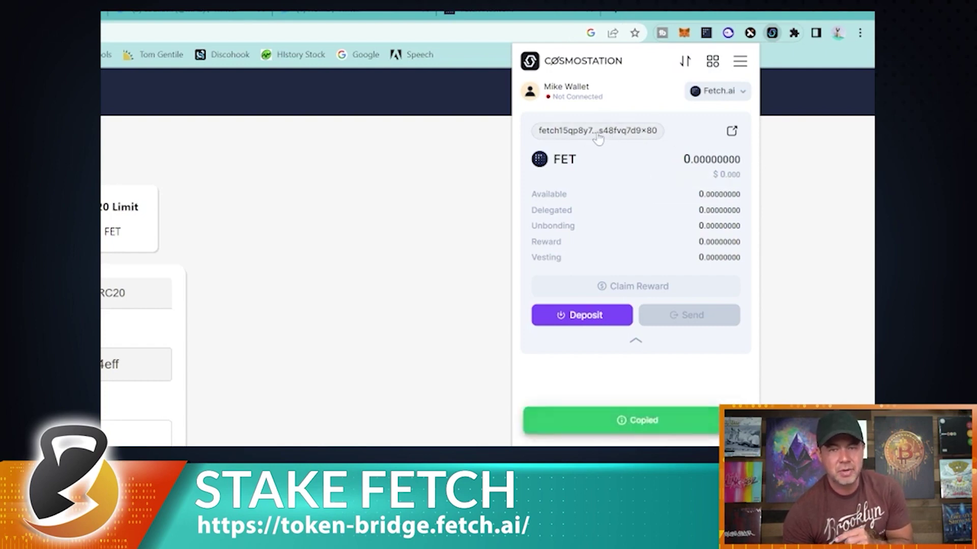
{"action": "key", "text": "Escape"}
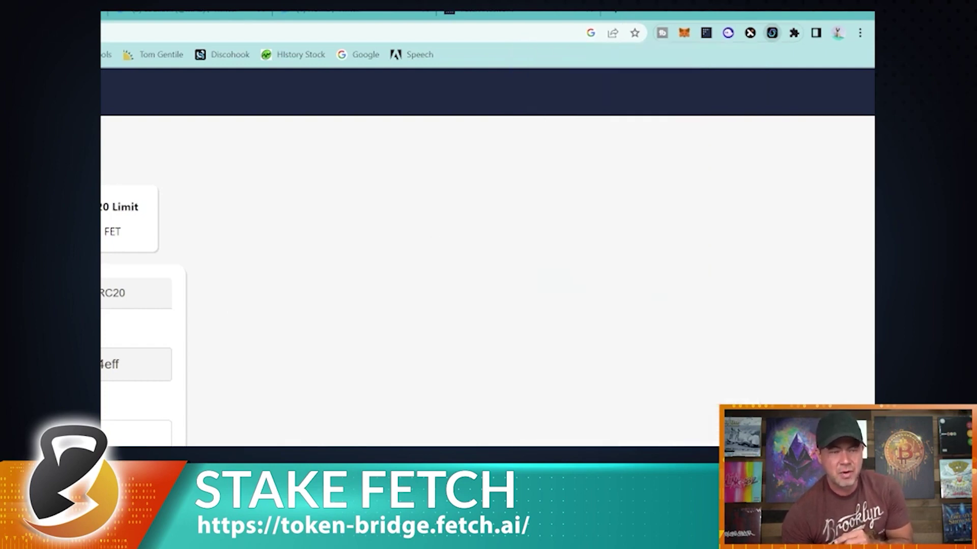
{"action": "right_click", "coordinate": [388, 320]}
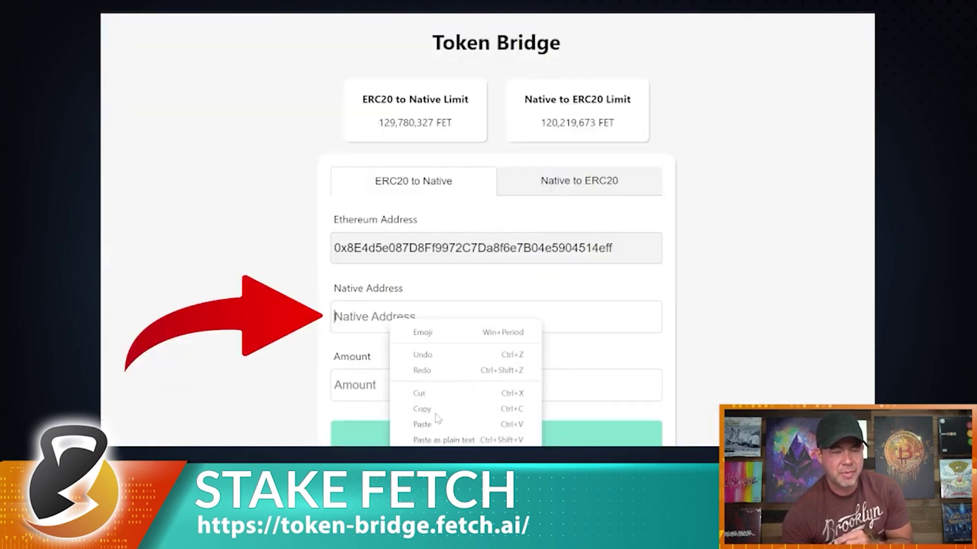
{"action": "left_click", "coordinate": [438, 415]}
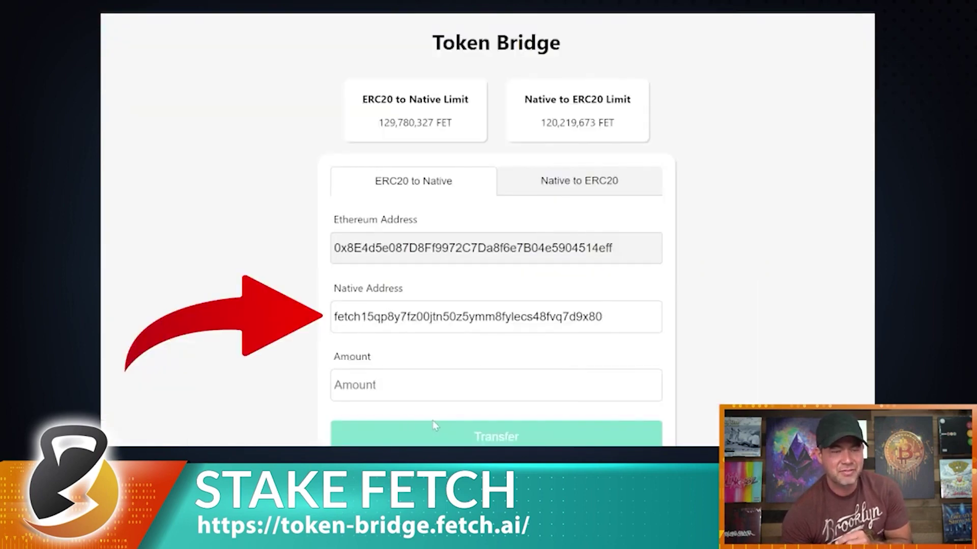
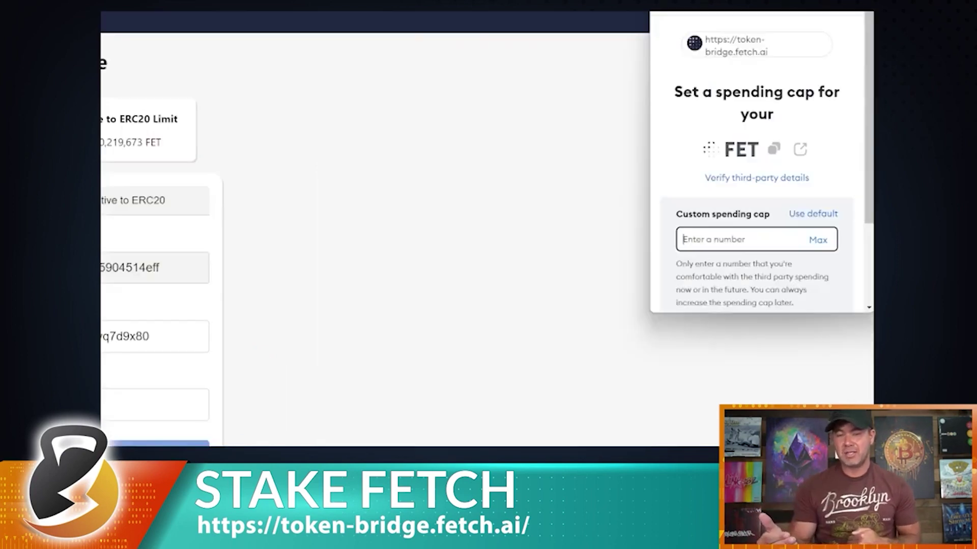
Set the FET custom spending cap to the maximum for the token bridge and approve it
{"action": "left_click", "coordinate": [819, 241]}
{"action": "scroll", "coordinate": [814, 259], "scroll_direction": "down", "scroll_amount": 3}
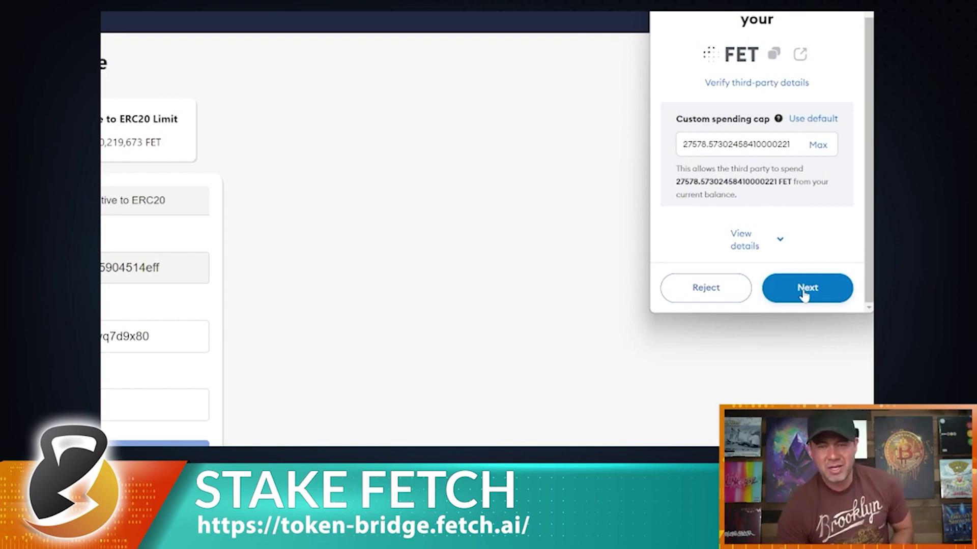
{"action": "left_click", "coordinate": [803, 292]}
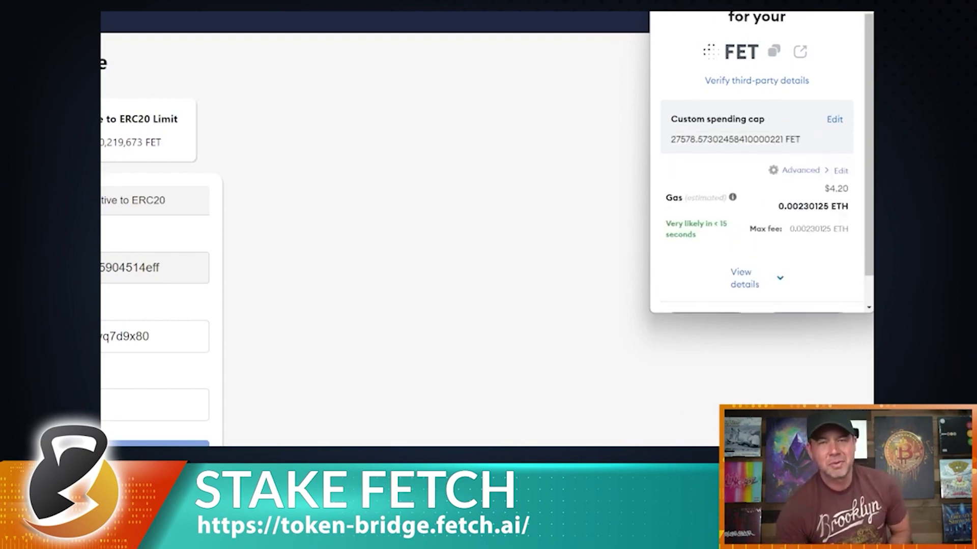
{"action": "scroll", "coordinate": [802, 237], "scroll_direction": "down", "scroll_amount": 1}
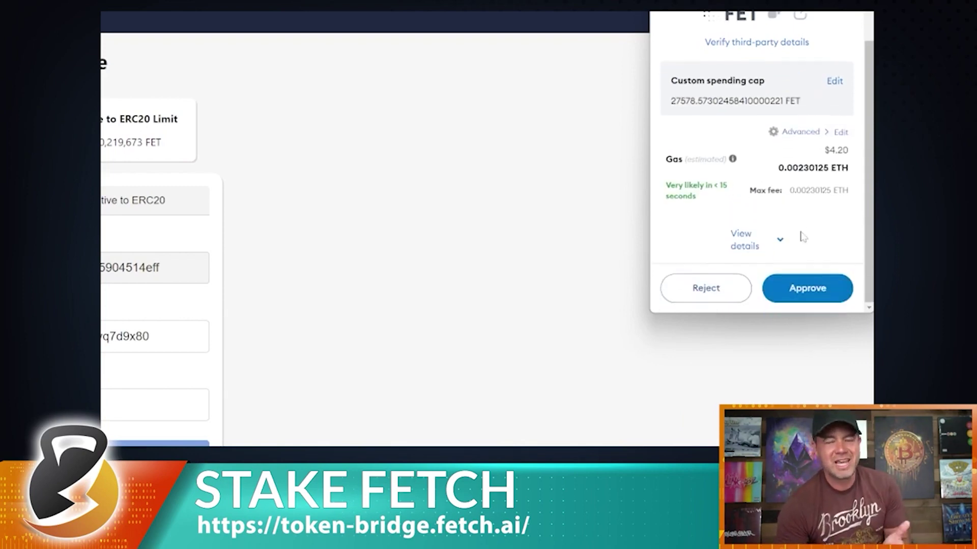
{"action": "left_click", "coordinate": [808, 289]}
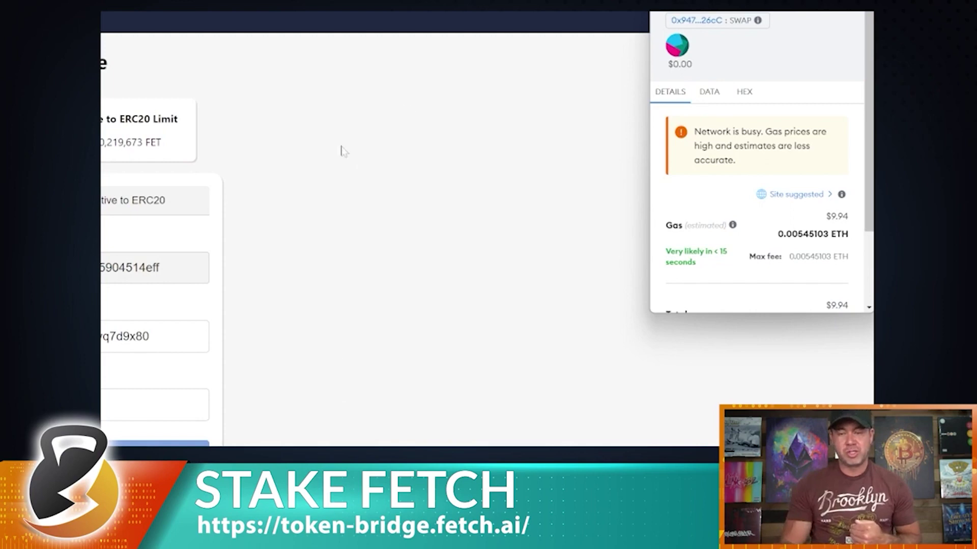
Confirm the bridge's swap transaction in MetaMask and open the Cosmostation wallet extension
{"action": "mouse_move", "coordinate": [737, 230]}
{"action": "scroll", "coordinate": [740, 232], "scroll_direction": "down", "scroll_amount": 2}
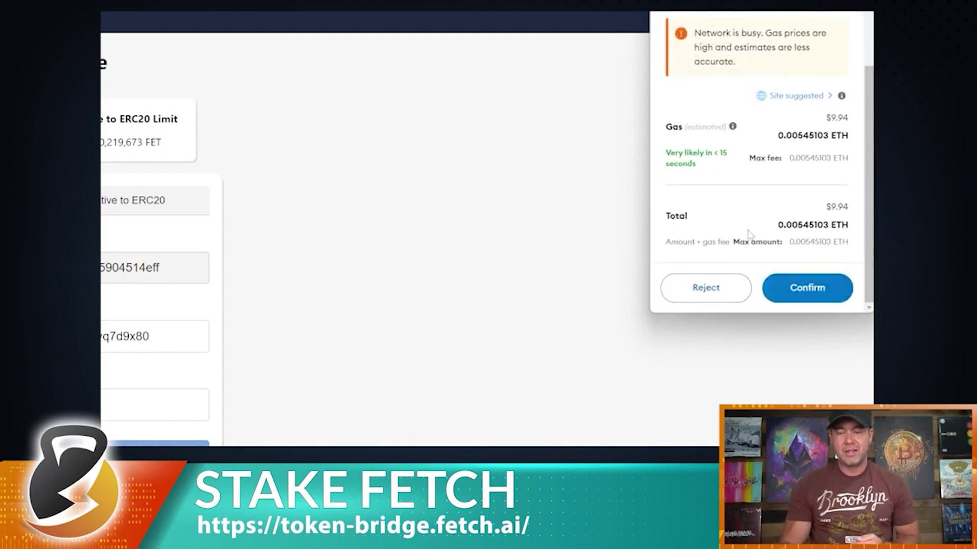
{"action": "left_click", "coordinate": [806, 288]}
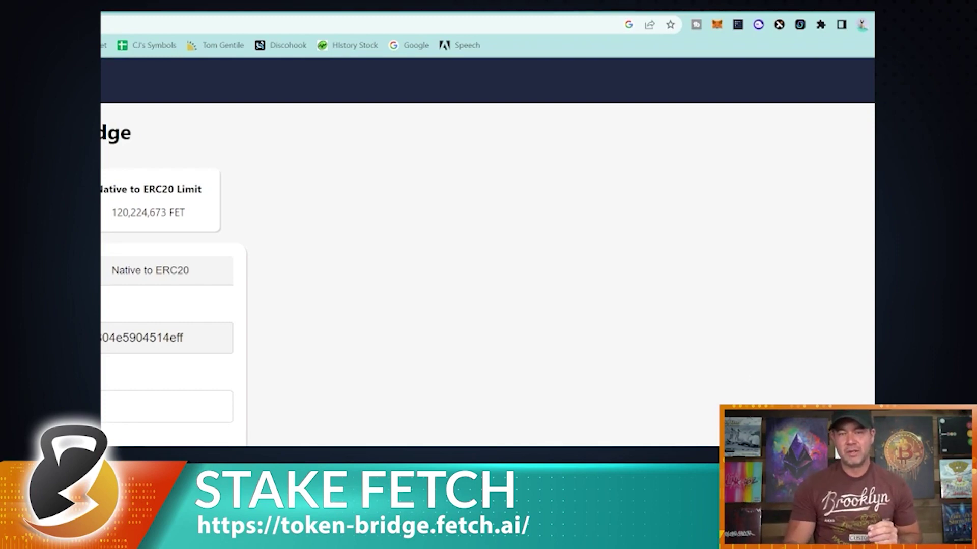
{"action": "left_click", "coordinate": [800, 25]}
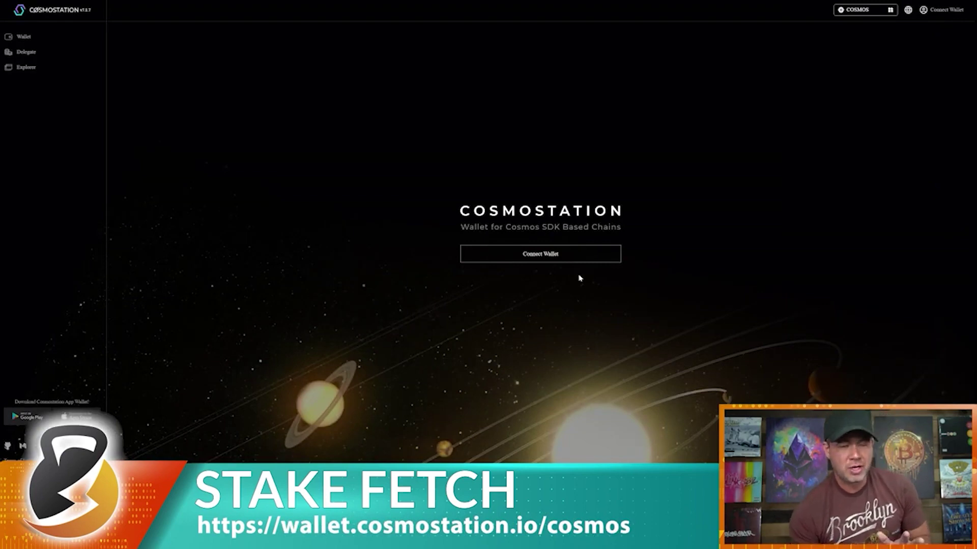
Connect the wallet to the Cosmostation web wallet and switch the chain to FETCH.AI
{"action": "left_click", "coordinate": [522, 260]}
{"action": "left_click", "coordinate": [574, 234]}
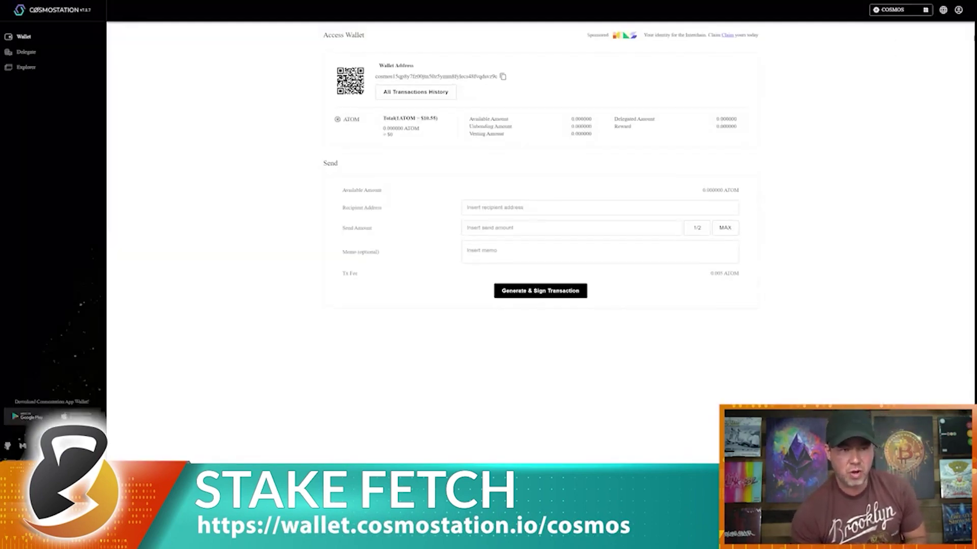
{"action": "left_click", "coordinate": [890, 10]}
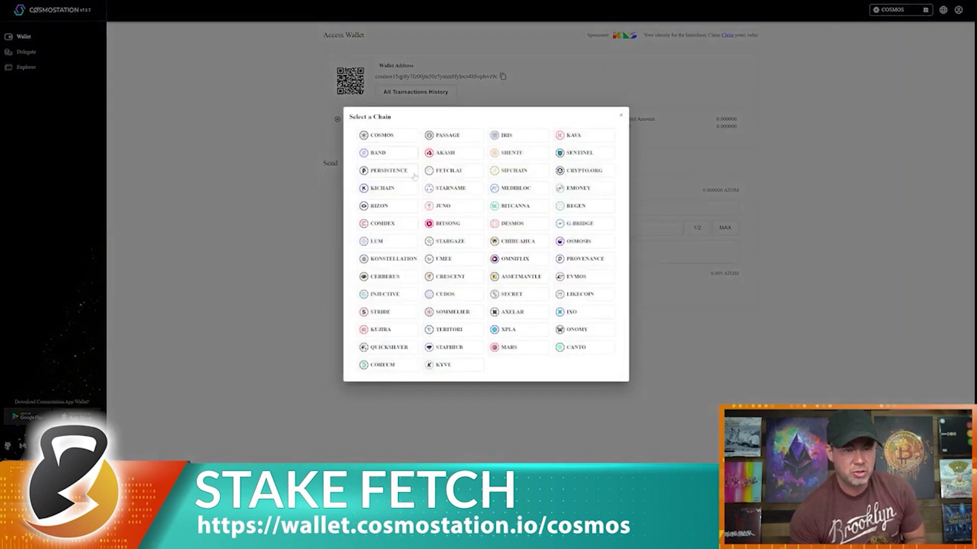
{"action": "left_click", "coordinate": [447, 173]}
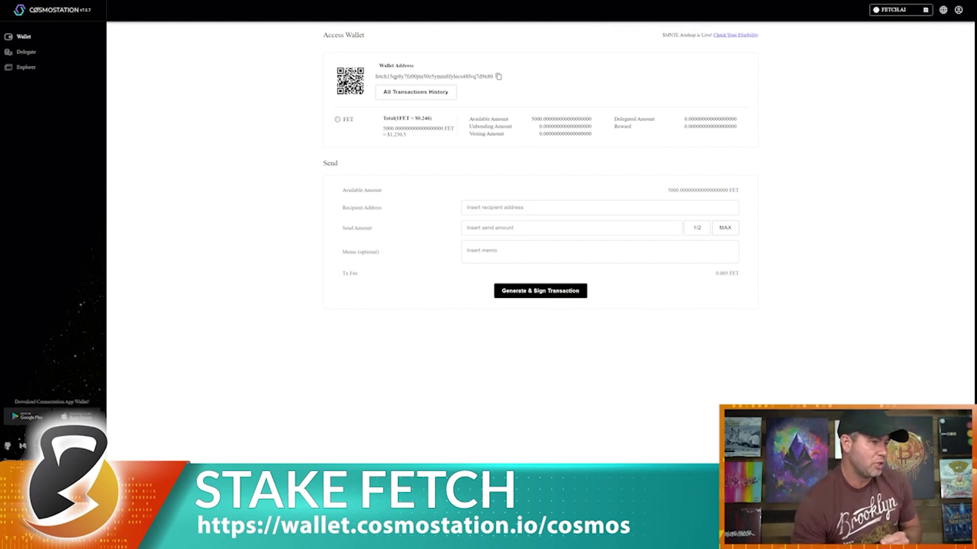
Delegate 1000 FET to the Altruistic Automaton validator and sign the transaction
{"action": "left_click", "coordinate": [24, 52]}
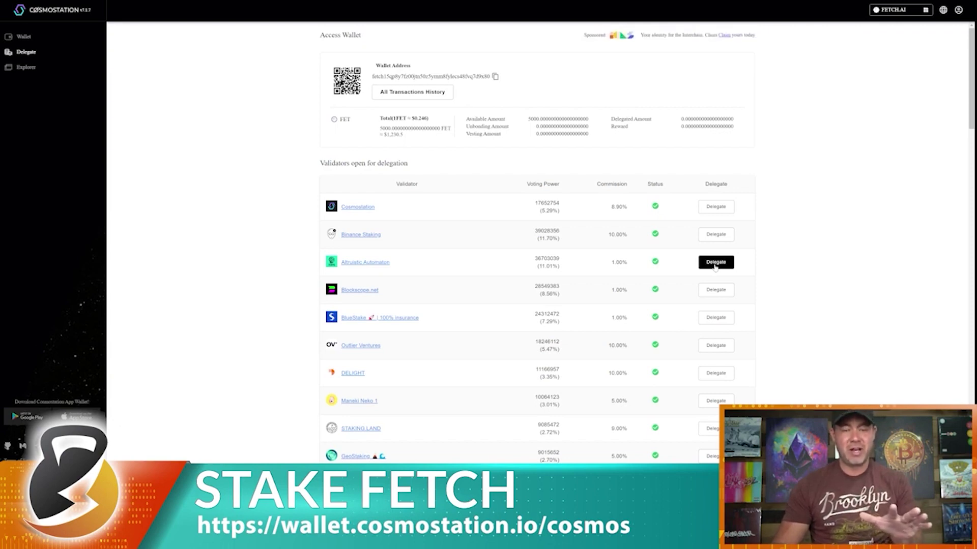
{"action": "left_click", "coordinate": [714, 263]}
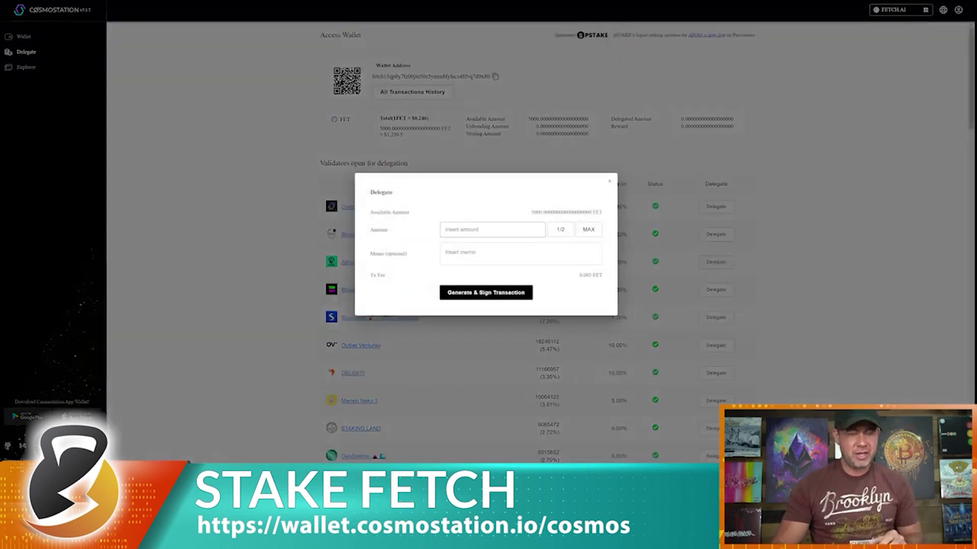
{"action": "left_click", "coordinate": [458, 230]}
{"action": "type", "text": "1000"}
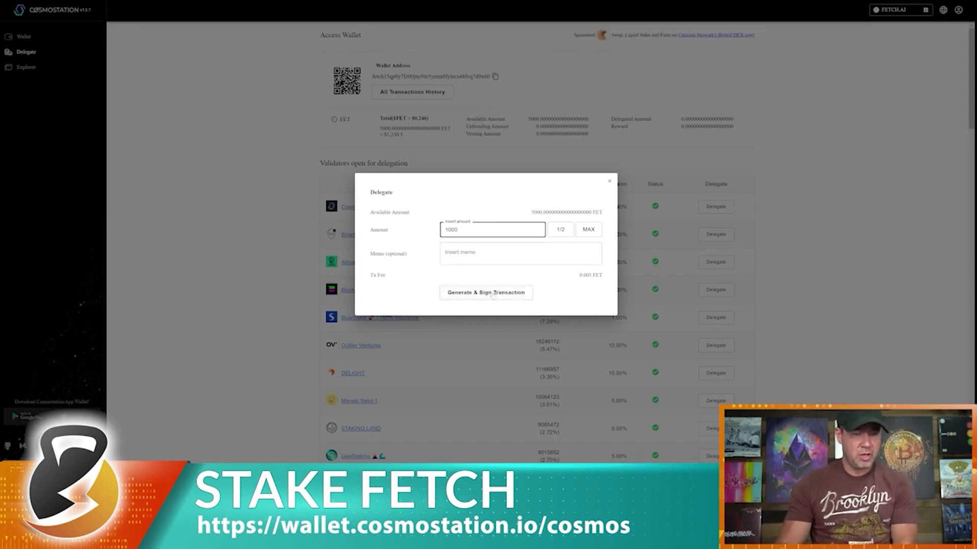
{"action": "left_click", "coordinate": [477, 293]}
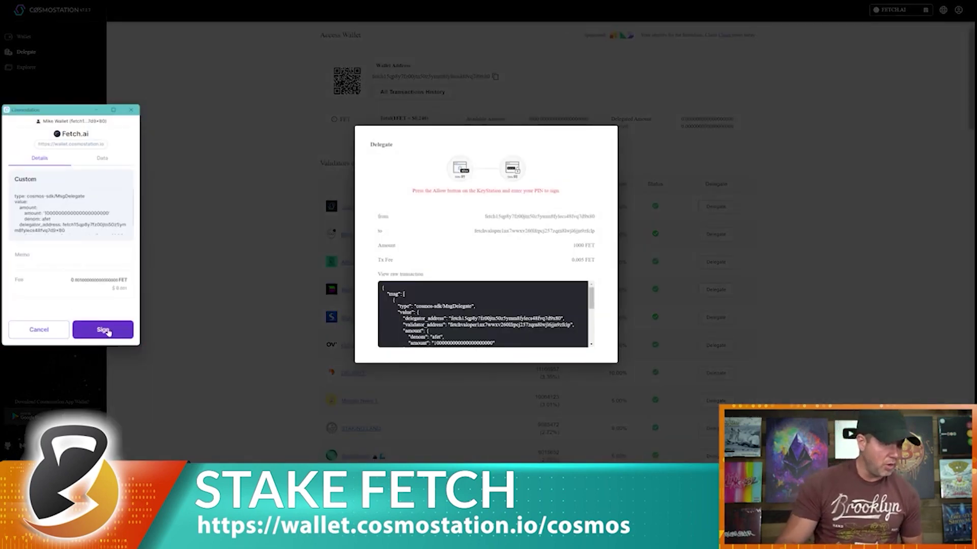
{"action": "left_click", "coordinate": [102, 332]}
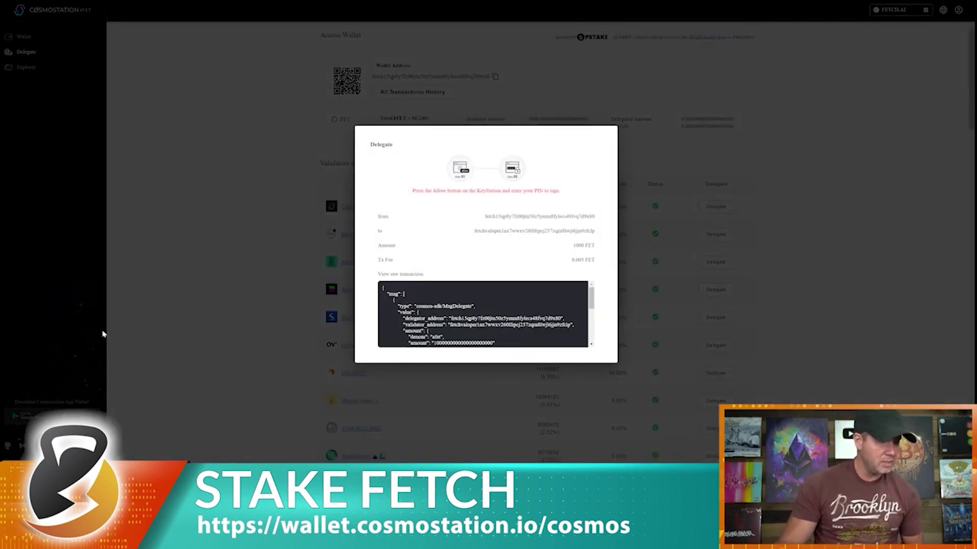
{"action": "left_click", "coordinate": [493, 312]}
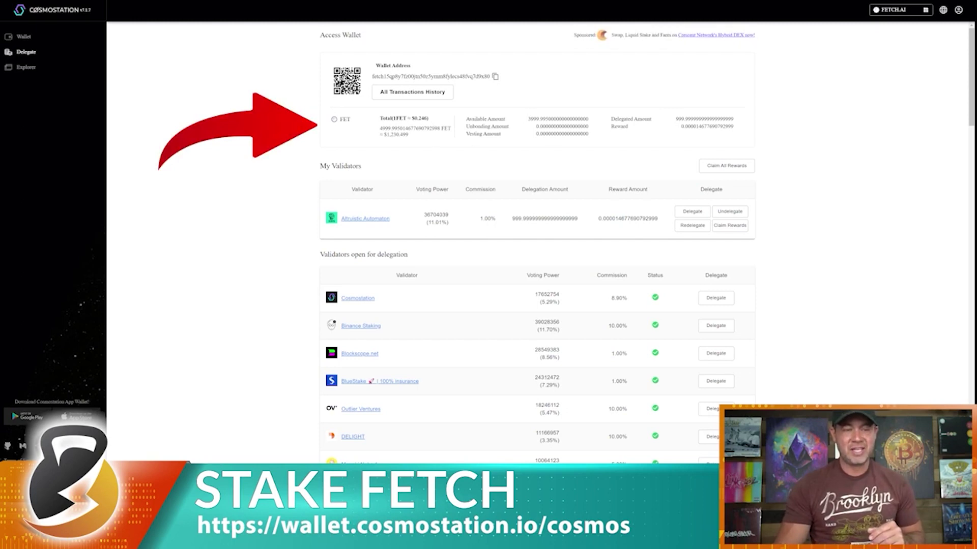
Refresh the delegation page and review the delegated amount and rewards there and in the Cosmostation wallet extension
{"action": "scroll", "coordinate": [539, 168], "scroll_direction": "down", "scroll_amount": 1}
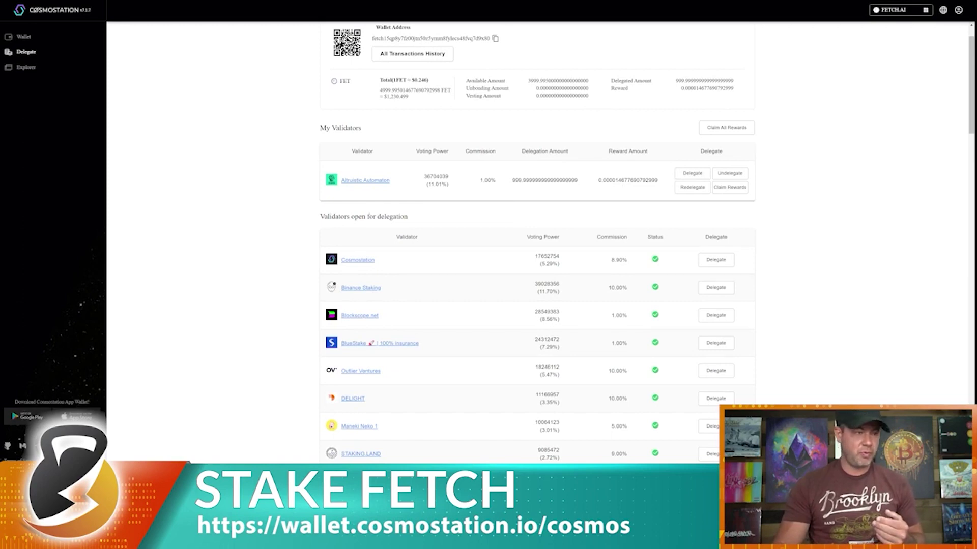
{"action": "key", "text": "F5"}
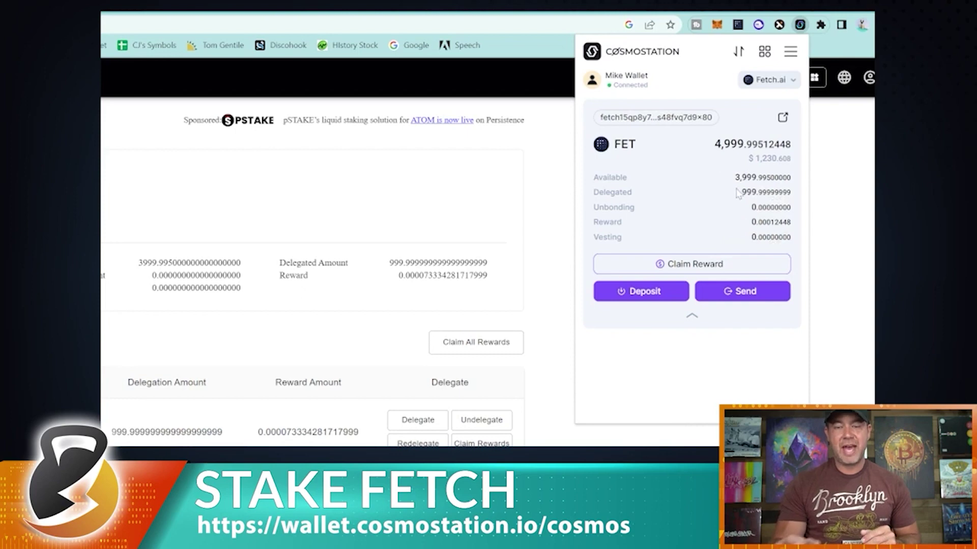
{"action": "mouse_move", "coordinate": [786, 182]}
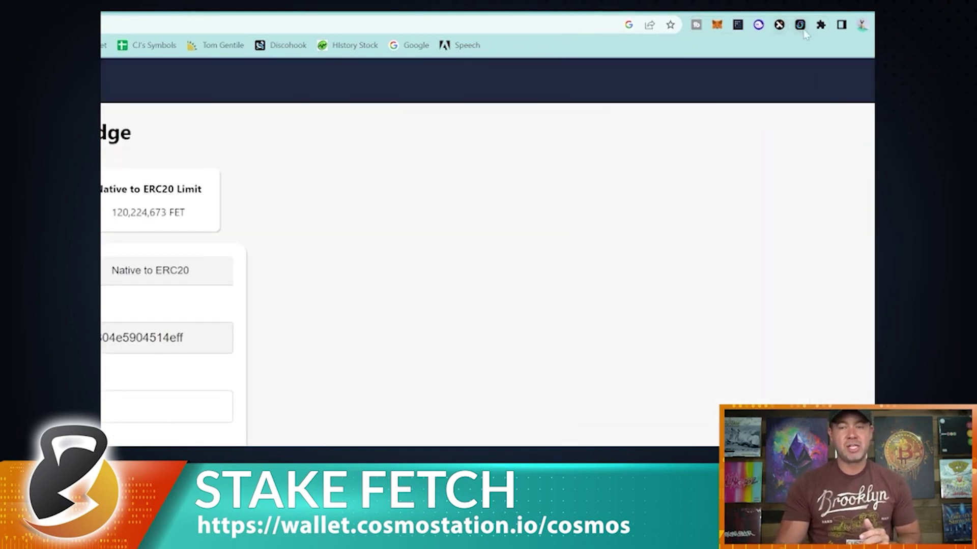
{"action": "left_click", "coordinate": [799, 29]}
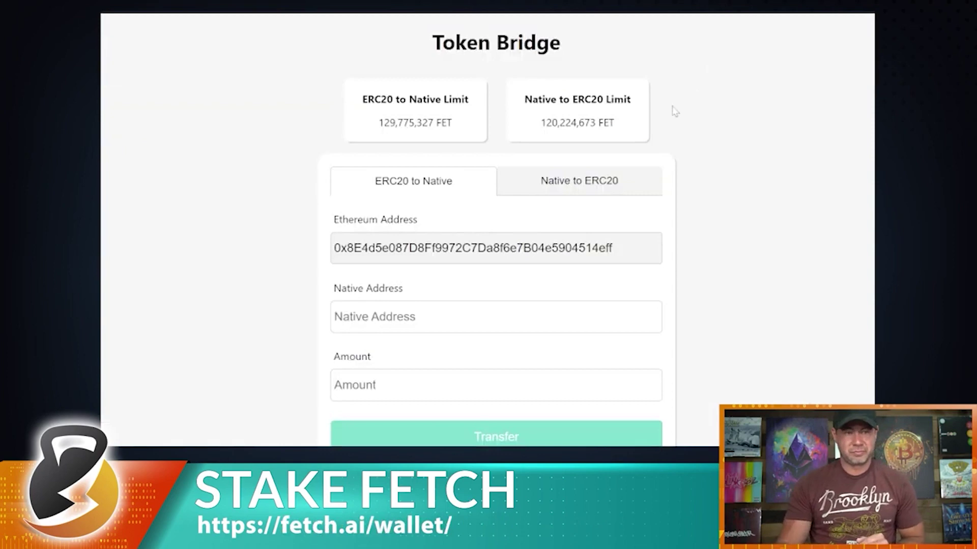
Switch the Token Bridge to Native to ERC20 and connect the browser wallet
{"action": "left_click", "coordinate": [594, 187]}
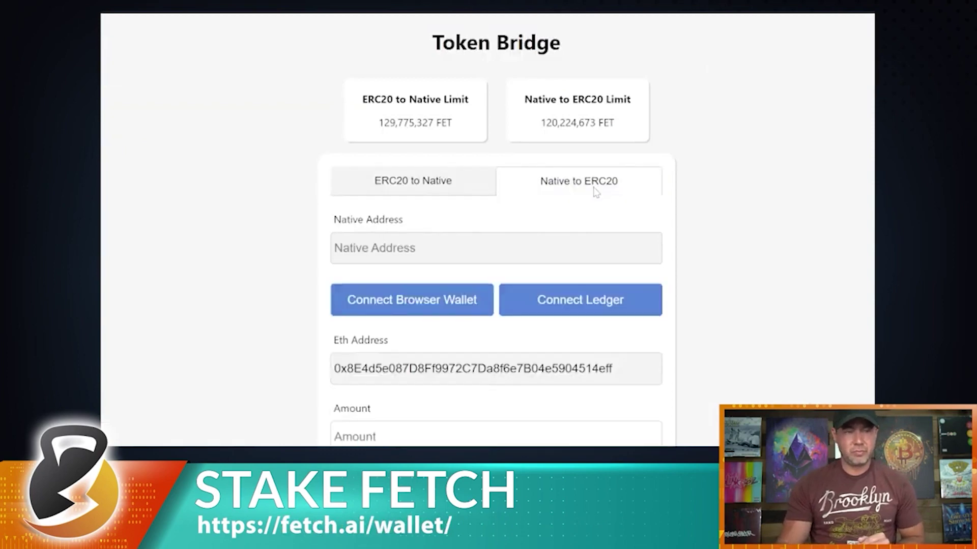
{"action": "left_click", "coordinate": [427, 309]}
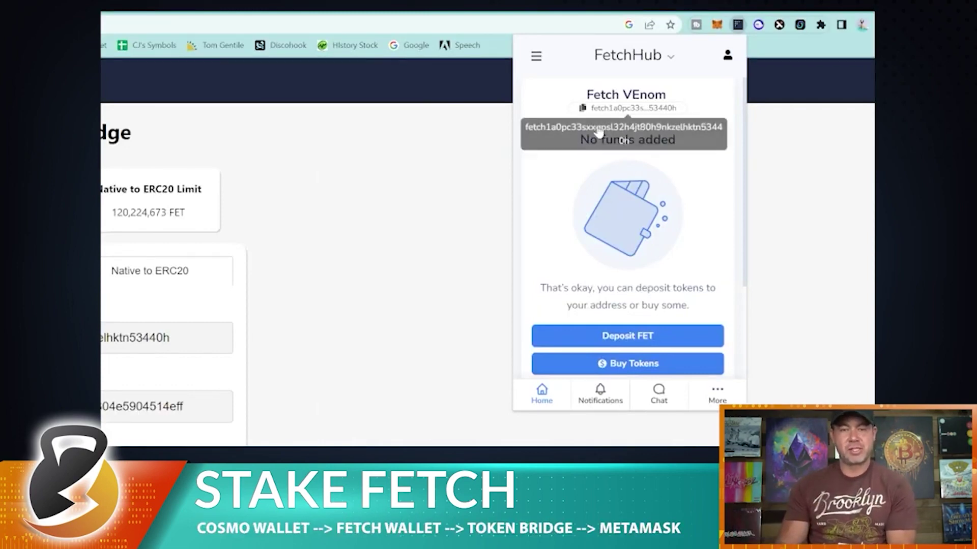
Send 1000 FET from the Cosmostation wallet extension to the copied Fetch wallet address and sign the transaction
{"action": "left_click", "coordinate": [800, 26]}
{"action": "left_click", "coordinate": [800, 26]}
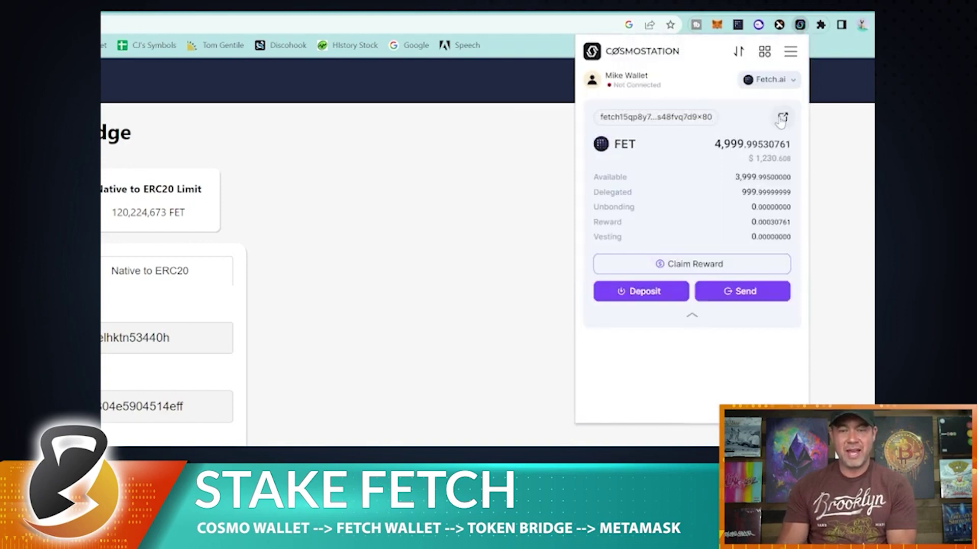
{"action": "left_click", "coordinate": [741, 298]}
{"action": "left_click", "coordinate": [656, 186]}
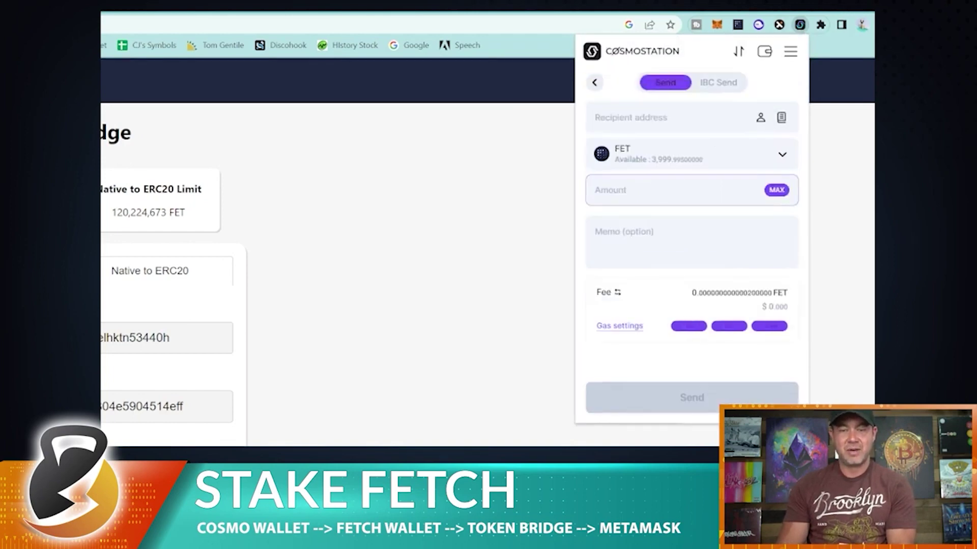
{"action": "type", "text": "1000"}
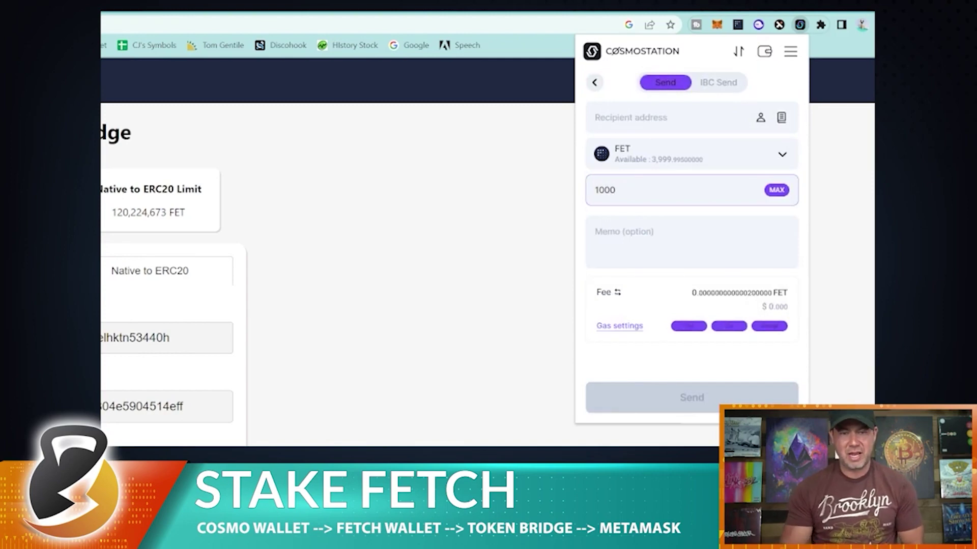
{"action": "left_click", "coordinate": [640, 122]}
{"action": "right_click", "coordinate": [640, 128]}
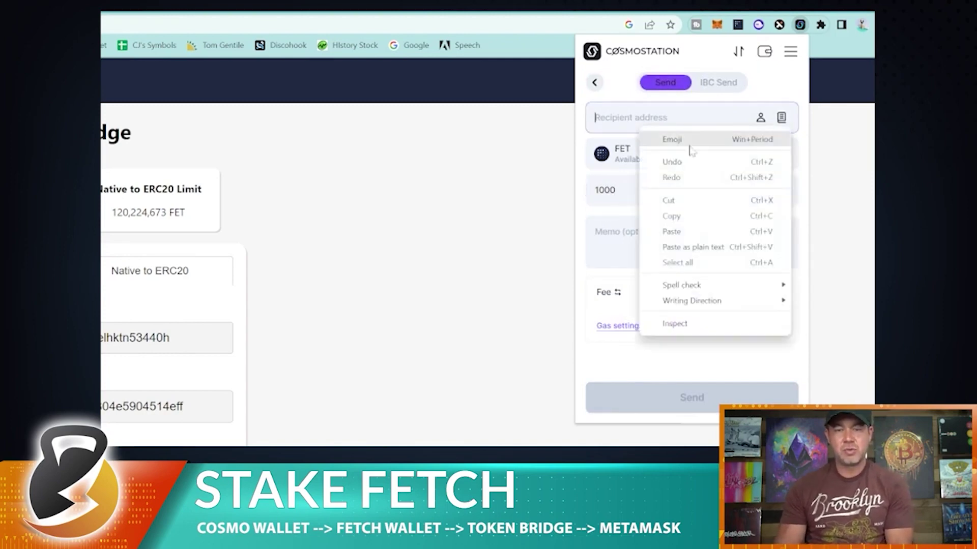
{"action": "left_click", "coordinate": [671, 232]}
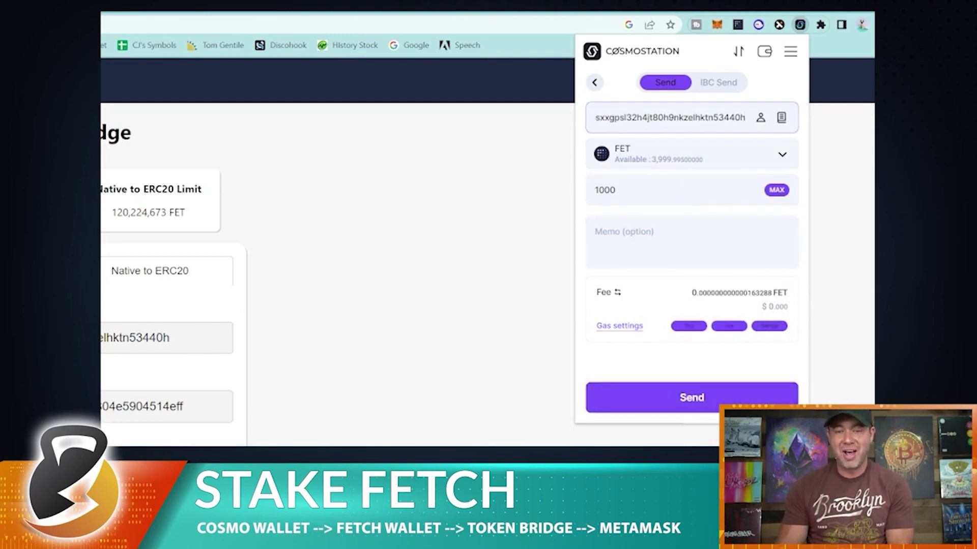
{"action": "left_click", "coordinate": [699, 409]}
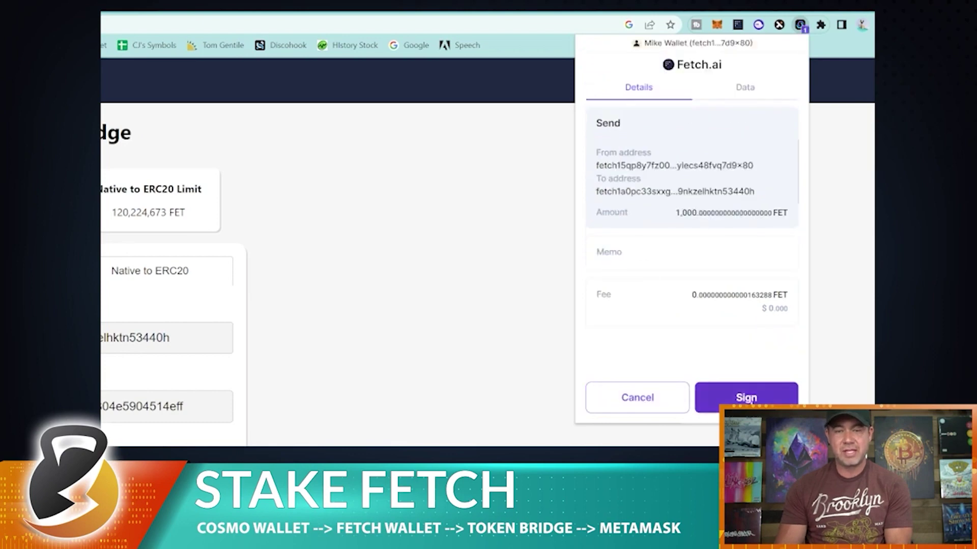
{"action": "left_click", "coordinate": [752, 400]}
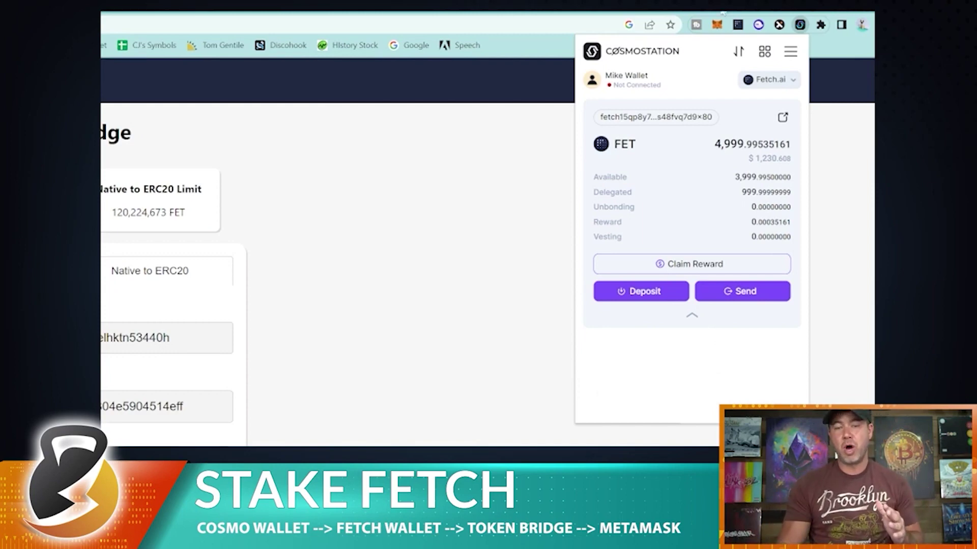
Check the Fetch and MetaMask wallets, and transfer 949 FET from Native to ERC20 through the Token Bridge
{"action": "left_click", "coordinate": [740, 29]}
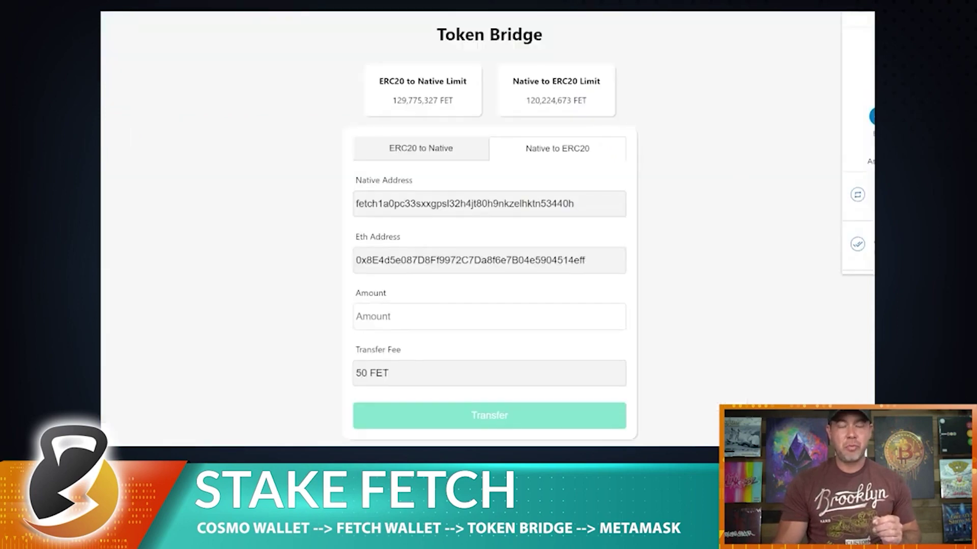
{"action": "scroll", "coordinate": [858, 193], "scroll_direction": "down", "scroll_amount": 2}
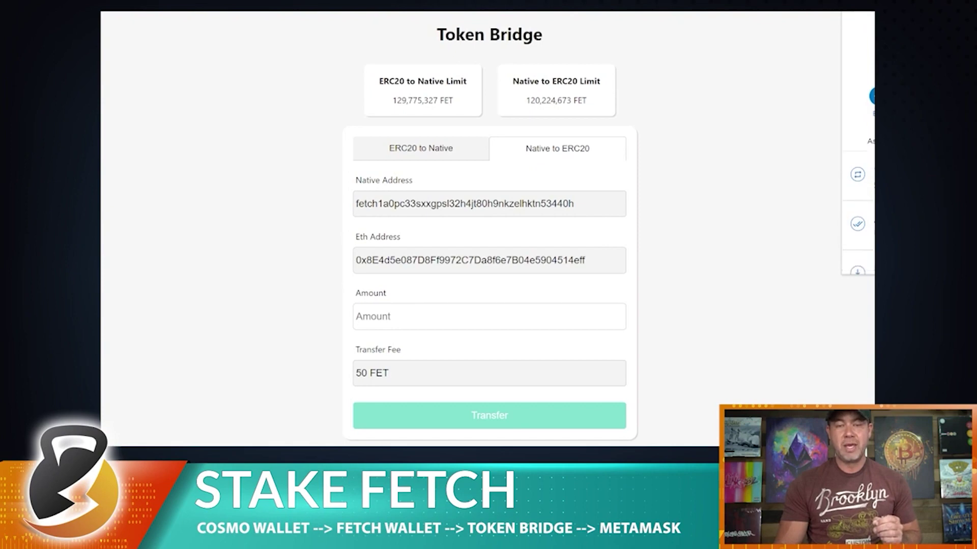
{"action": "scroll", "coordinate": [858, 137], "scroll_direction": "down", "scroll_amount": 3}
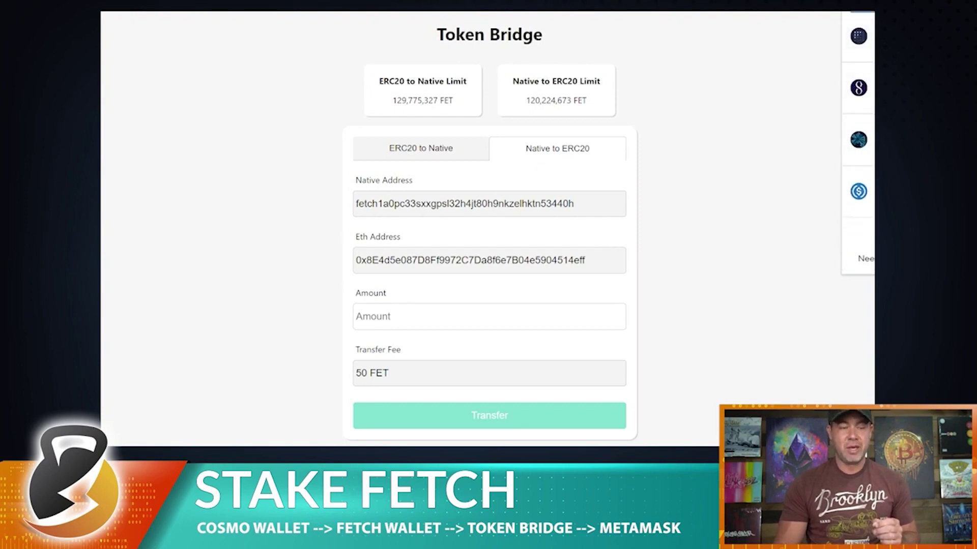
{"action": "left_click", "coordinate": [407, 316]}
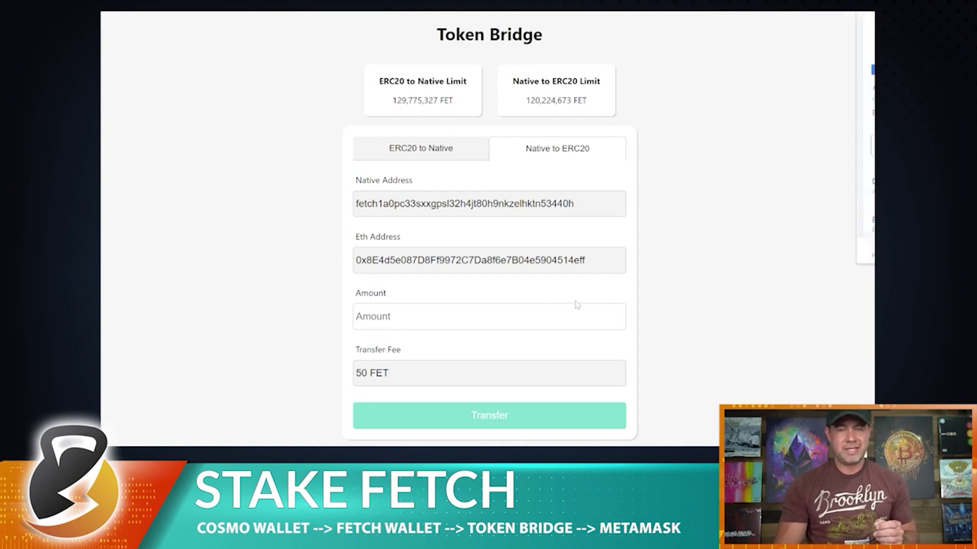
{"action": "left_click", "coordinate": [545, 315]}
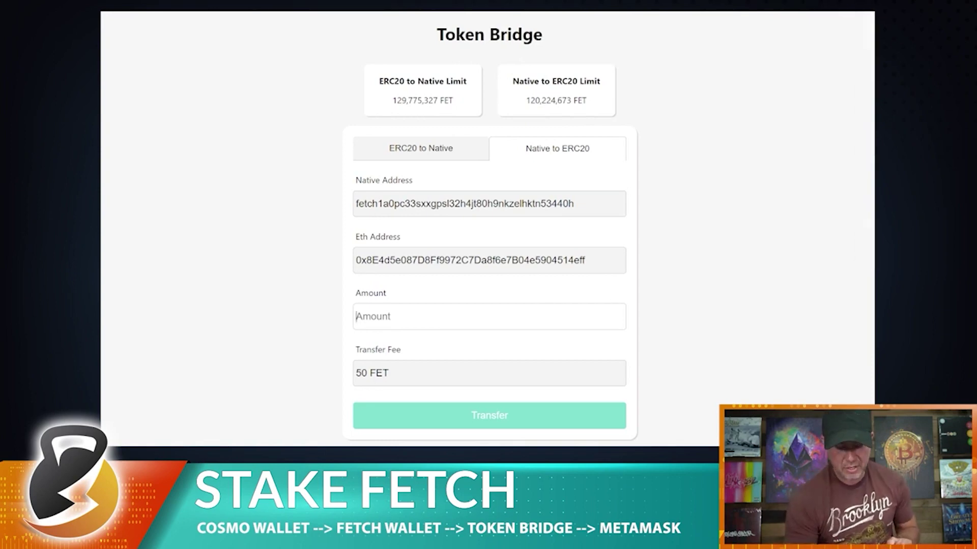
{"action": "type", "text": "949"}
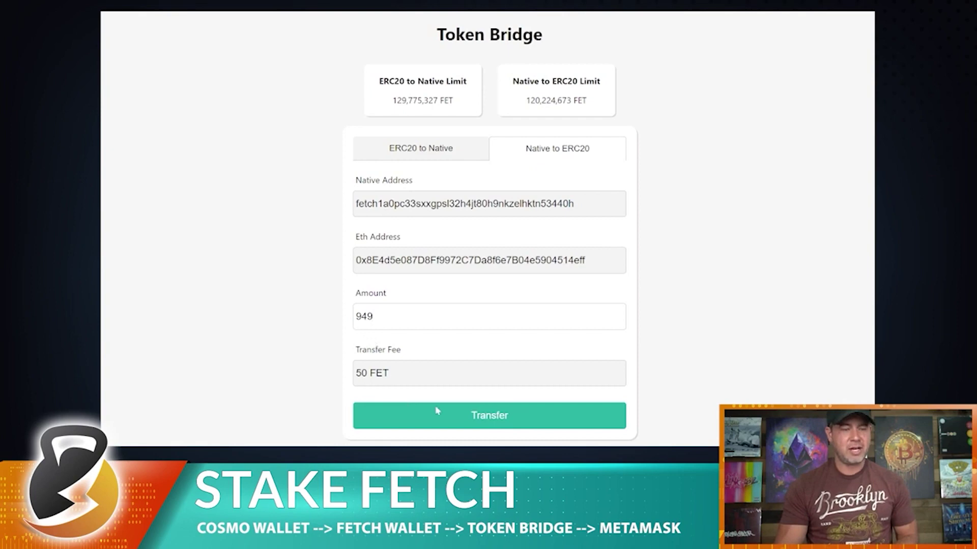
{"action": "left_click", "coordinate": [492, 422]}
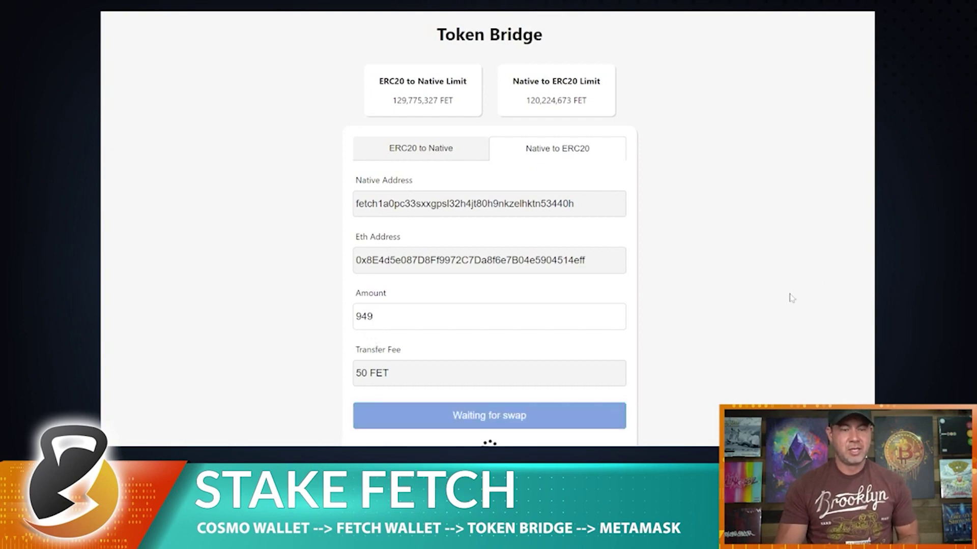